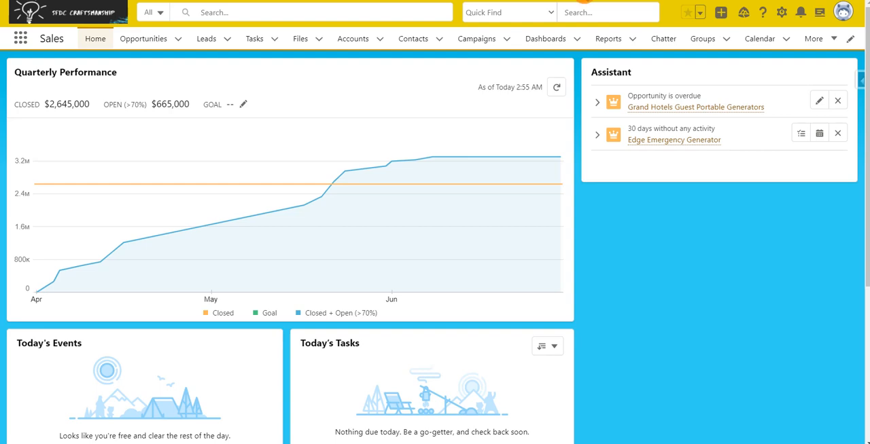
Open the Flows page in Salesforce Setup by searching for "flows".
{"action": "left_click", "coordinate": [781, 12]}
{"action": "left_click", "coordinate": [715, 58]}
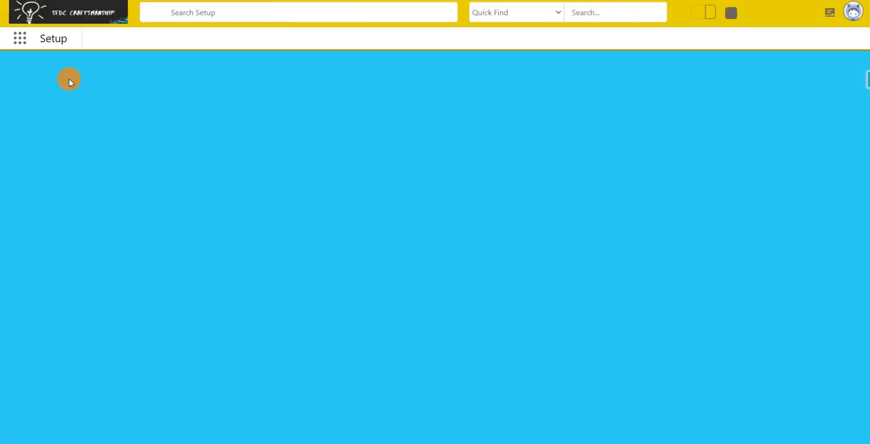
{"action": "left_click", "coordinate": [70, 72]}
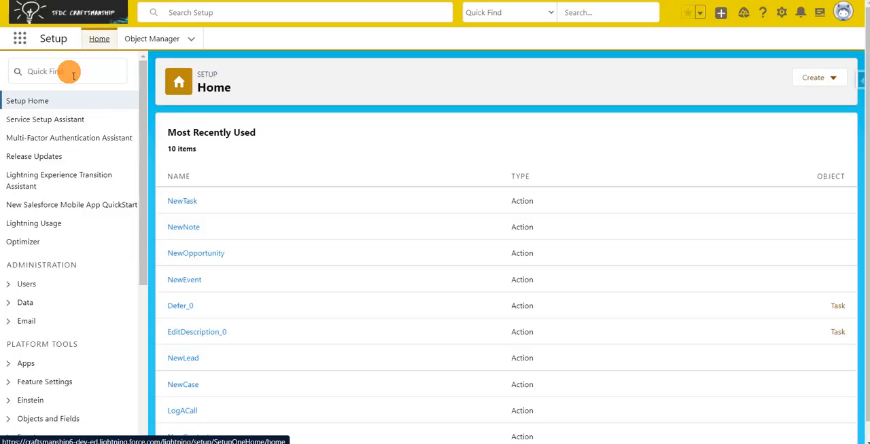
{"action": "type", "text": "flow"}
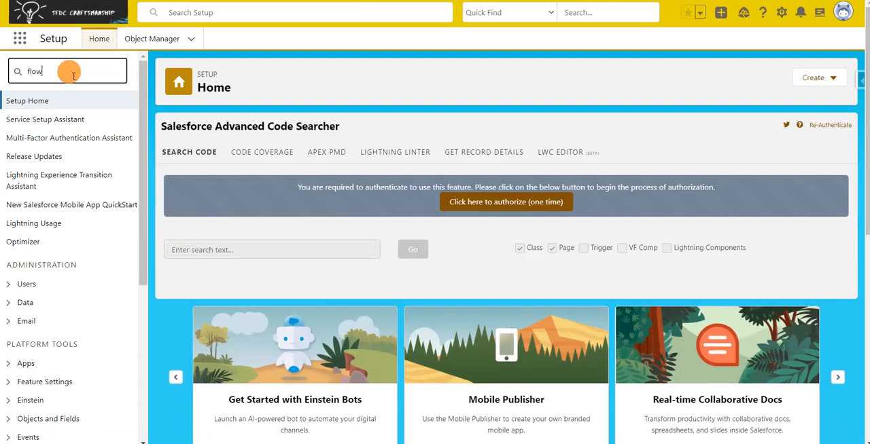
{"action": "type", "text": "s"}
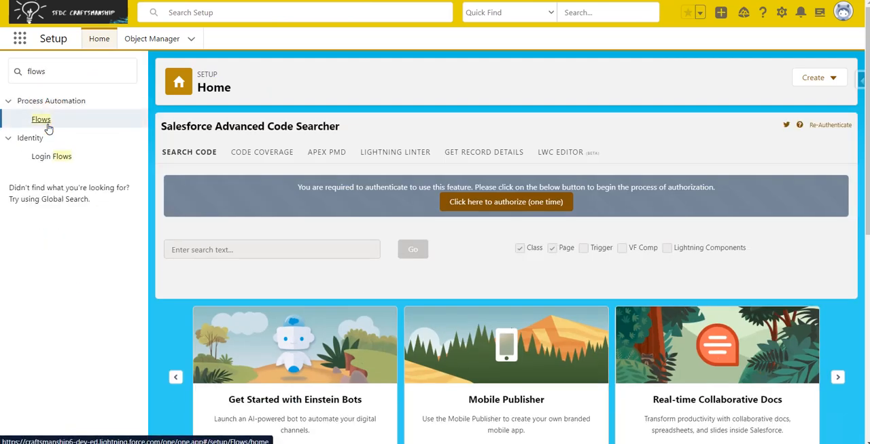
{"action": "left_click", "coordinate": [42, 121]}
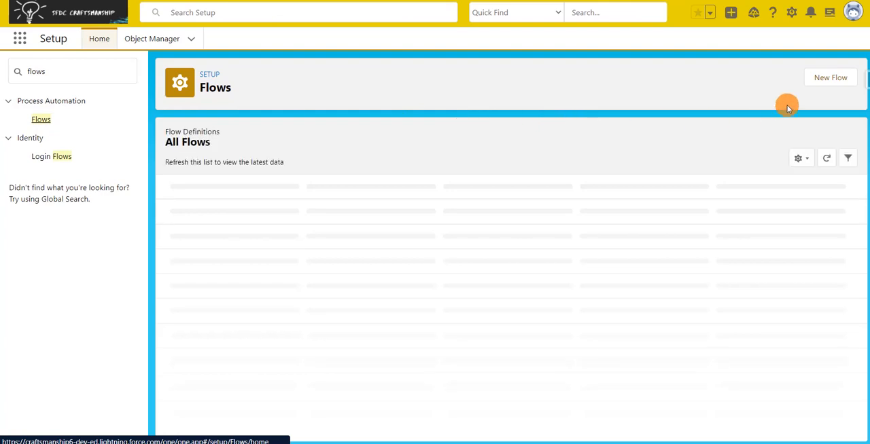
Create a new Screen Flow using the auto-layout canvas.
{"action": "left_click", "coordinate": [822, 80]}
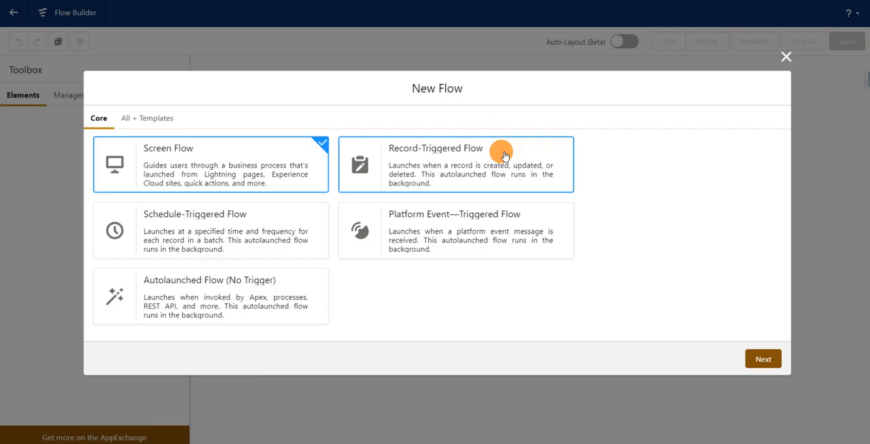
{"action": "left_click", "coordinate": [764, 361]}
{"action": "left_click", "coordinate": [554, 204]}
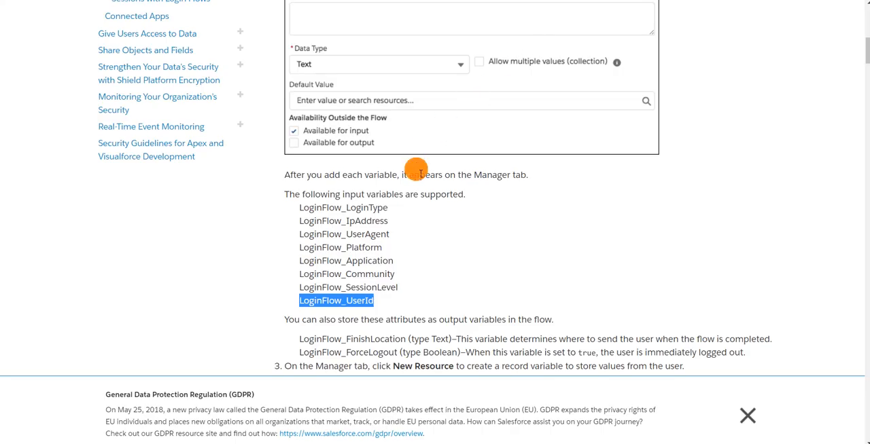
Copy the variable name LoginFlow_UserId from the supported input variables in the help article and return to Flow Builder.
{"action": "left_click", "coordinate": [387, 304]}
{"action": "double_click", "coordinate": [354, 306]}
{"action": "key", "text": "ctrl+c"}
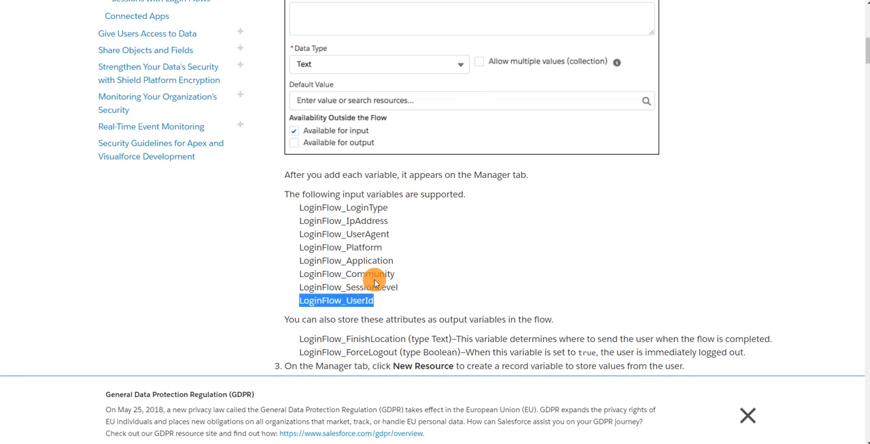
{"action": "left_click", "coordinate": [495, 0]}
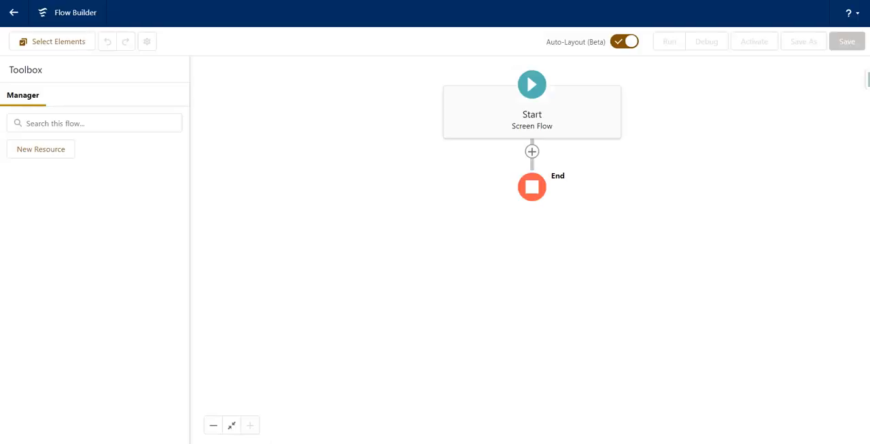
Start a new Variable resource and paste LoginFlow_UserId as its API name.
{"action": "left_click", "coordinate": [43, 150]}
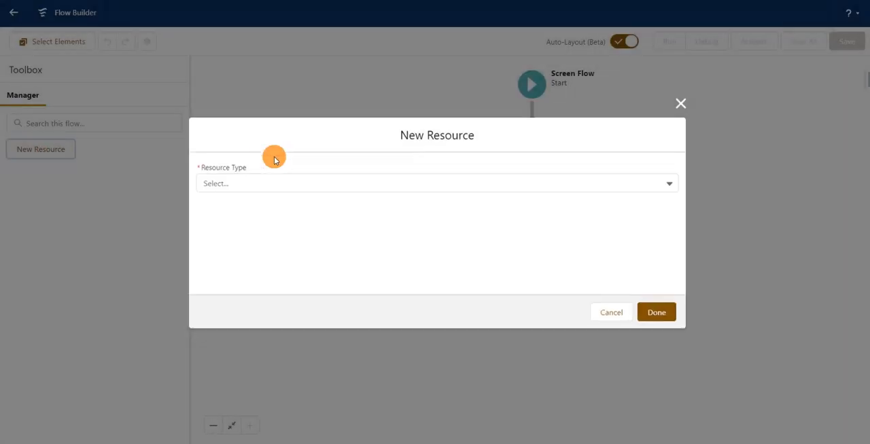
{"action": "left_click", "coordinate": [307, 188]}
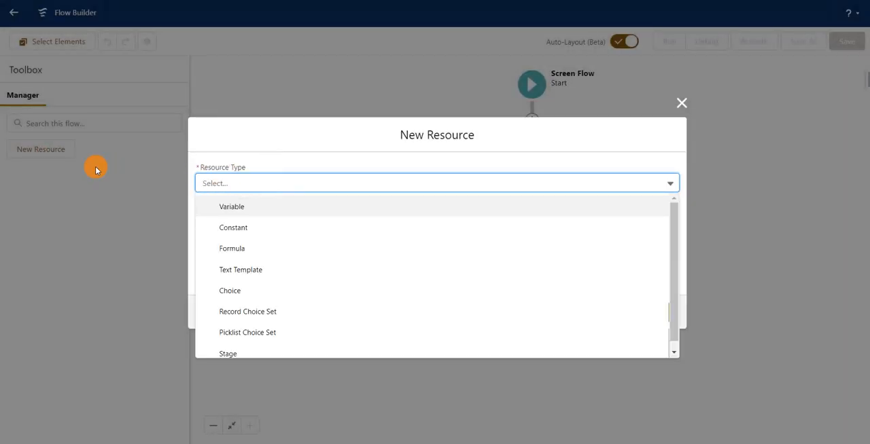
{"action": "left_click", "coordinate": [235, 208]}
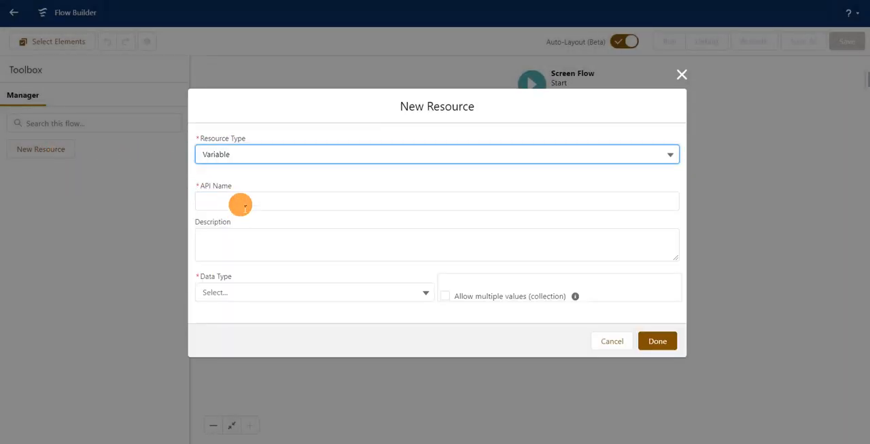
{"action": "left_click", "coordinate": [240, 202]}
{"action": "key", "text": "ctrl+v"}
{"action": "left_click", "coordinate": [269, 174]}
{"action": "left_click", "coordinate": [242, 200]}
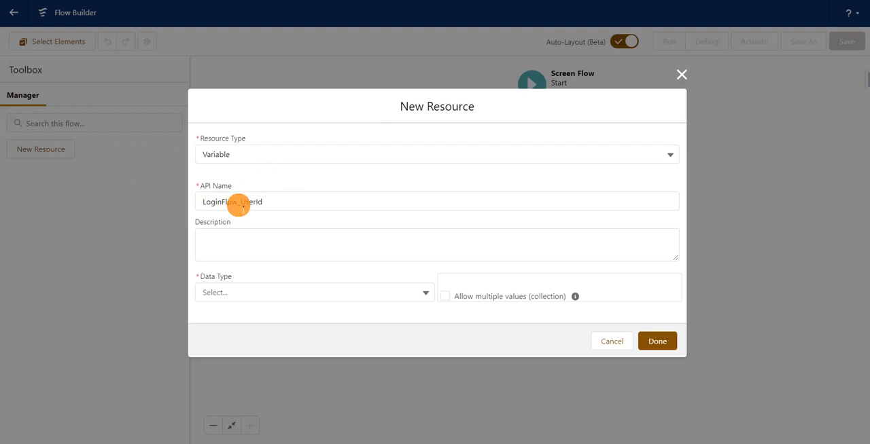
Set the variable's data type to Text, make it available for input, and save the resource.
{"action": "left_click", "coordinate": [283, 289]}
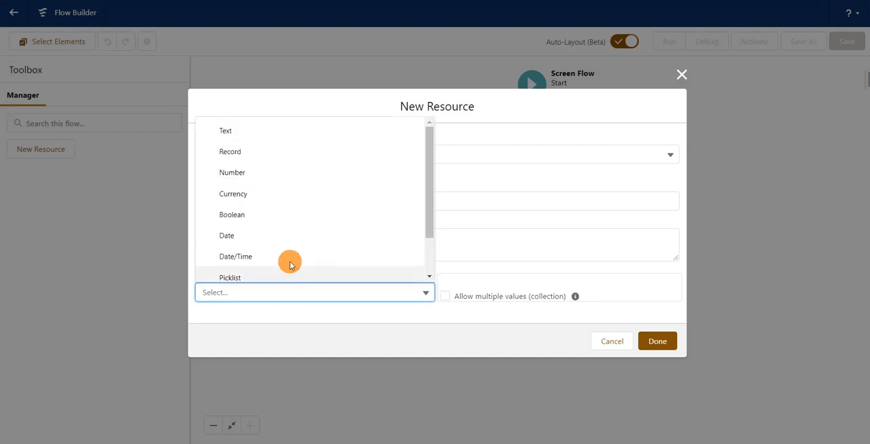
{"action": "left_click", "coordinate": [290, 130]}
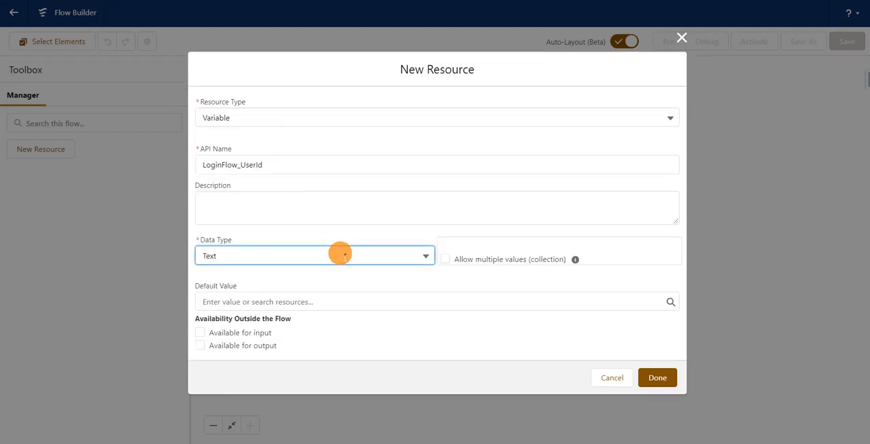
{"action": "left_click", "coordinate": [201, 333]}
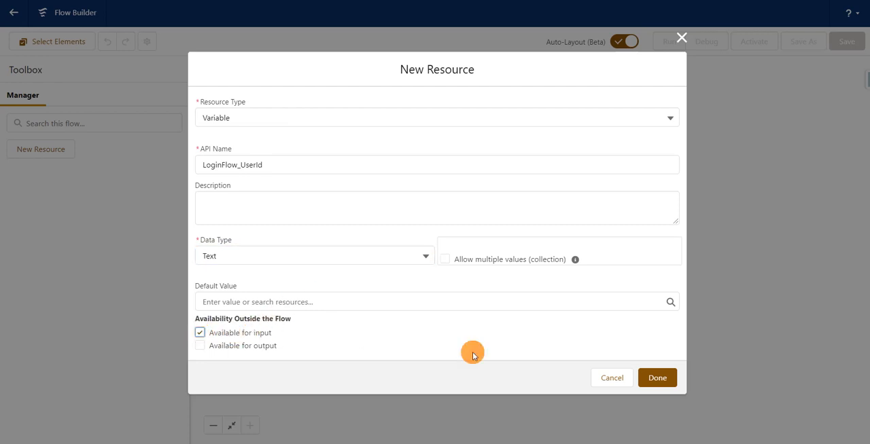
{"action": "left_click", "coordinate": [656, 379]}
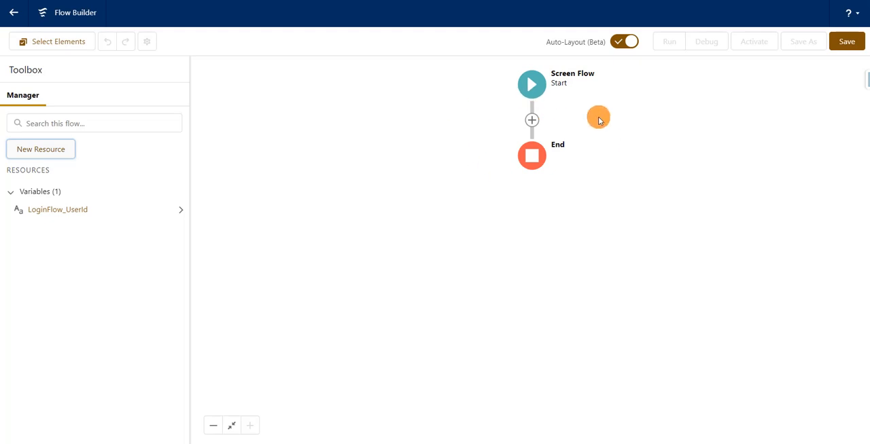
Add a Get Records element after Start and label it "Get User".
{"action": "left_click", "coordinate": [531, 120]}
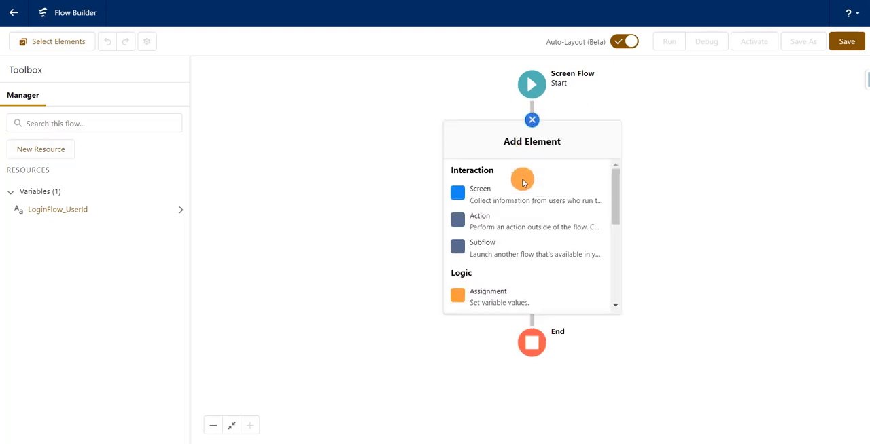
{"action": "scroll", "coordinate": [520, 224], "scroll_direction": "down", "scroll_amount": 3}
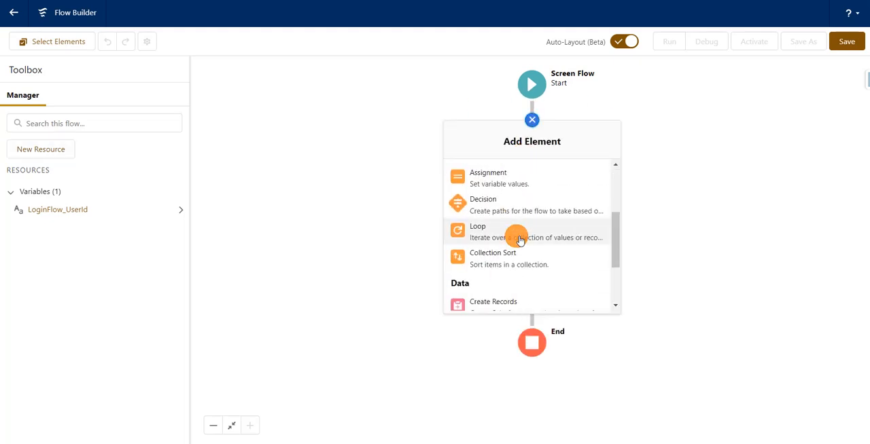
{"action": "scroll", "coordinate": [518, 236], "scroll_direction": "down", "scroll_amount": 2}
{"action": "left_click", "coordinate": [501, 295]}
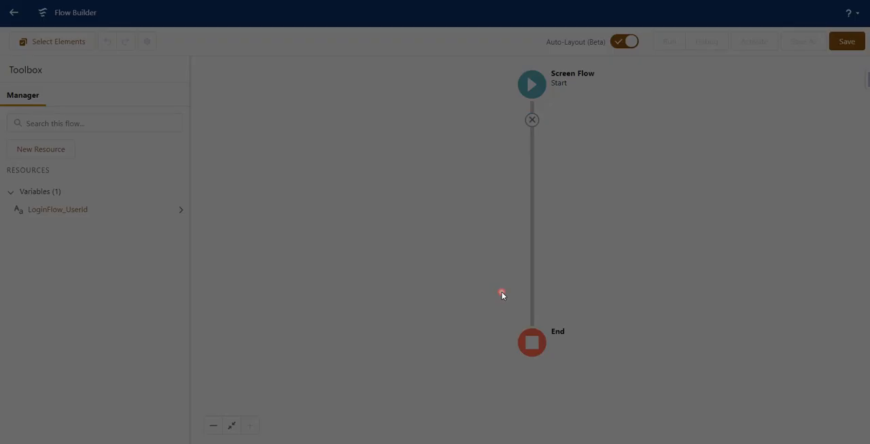
{"action": "left_click", "coordinate": [411, 181]}
{"action": "type", "text": "Get User"}
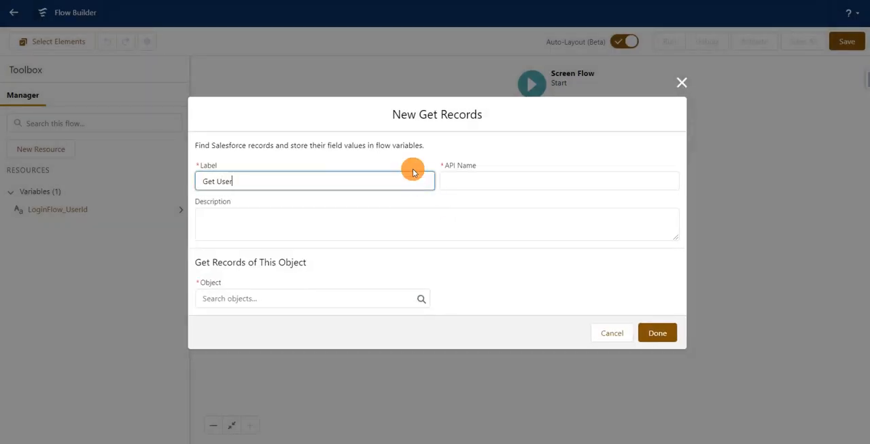
{"action": "left_click", "coordinate": [412, 159]}
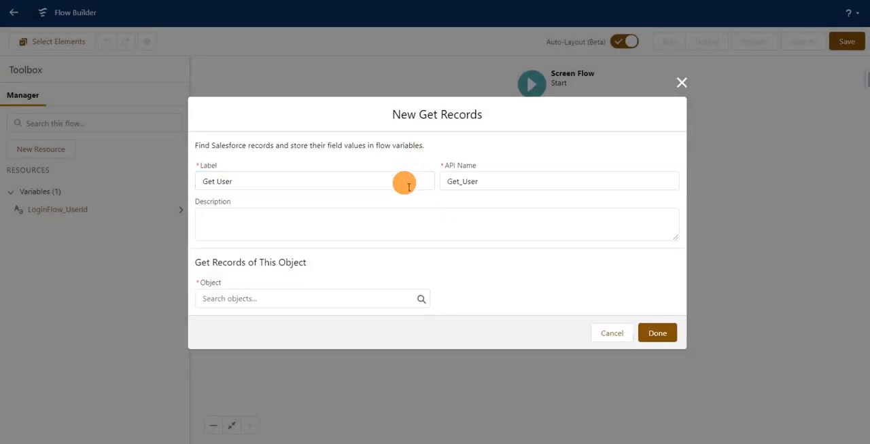
Set User as the object whose records the Get User element retrieves.
{"action": "left_click", "coordinate": [320, 293]}
{"action": "type", "text": "User"}
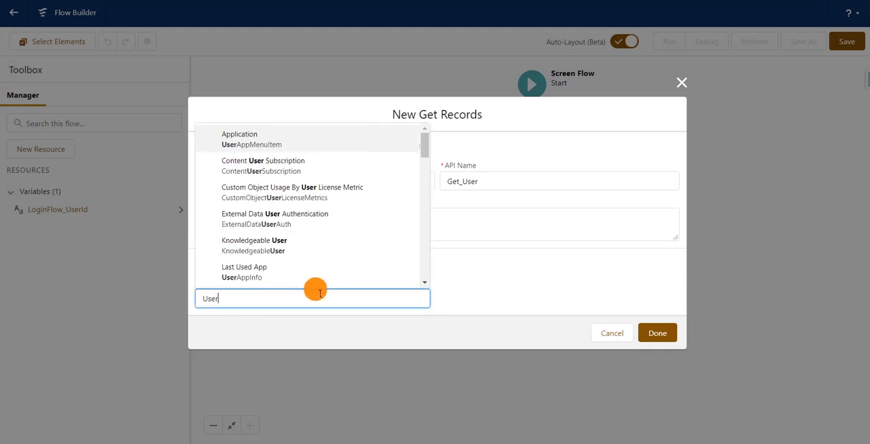
{"action": "scroll", "coordinate": [321, 267], "scroll_direction": "down", "scroll_amount": 2}
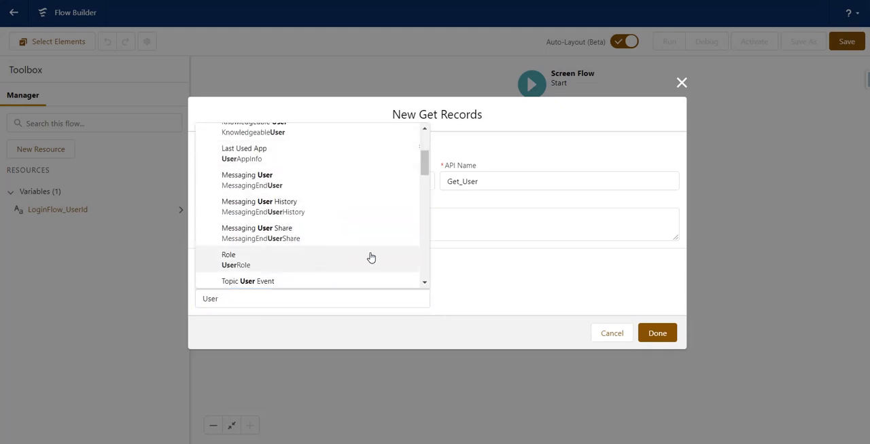
{"action": "scroll", "coordinate": [370, 258], "scroll_direction": "down", "scroll_amount": 3}
{"action": "left_click", "coordinate": [553, 255]}
Filter the User records with the condition Id Equals {!LoginFlow_UserId}.
{"action": "left_click", "coordinate": [300, 334]}
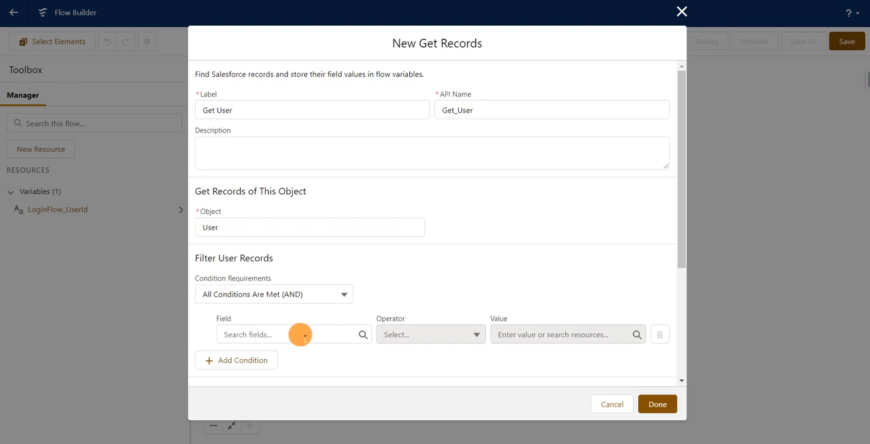
{"action": "type", "text": "ID"}
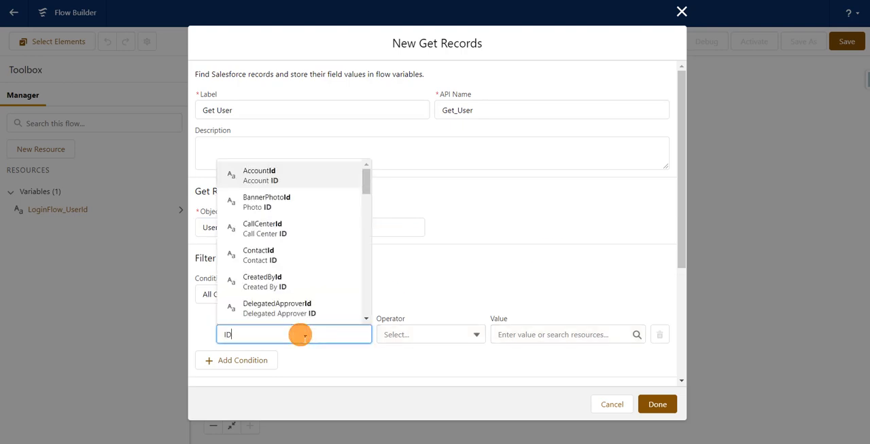
{"action": "scroll", "coordinate": [301, 305], "scroll_direction": "down", "scroll_amount": 2}
{"action": "left_click", "coordinate": [300, 248]}
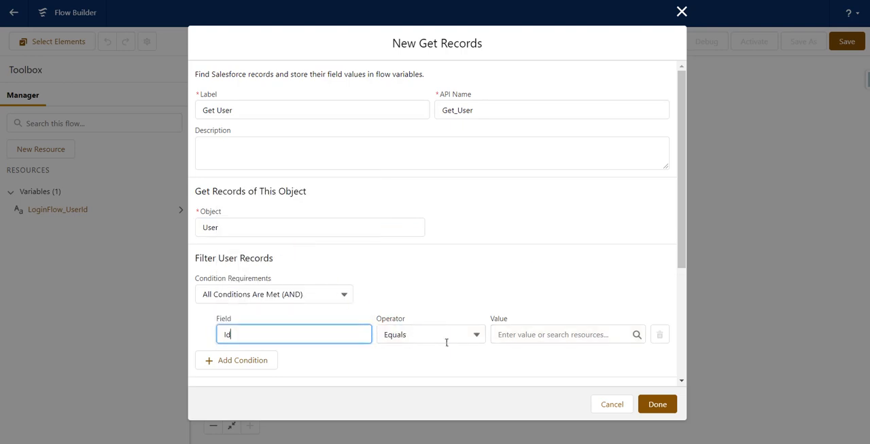
{"action": "left_click", "coordinate": [512, 336]}
{"action": "left_click", "coordinate": [520, 313]}
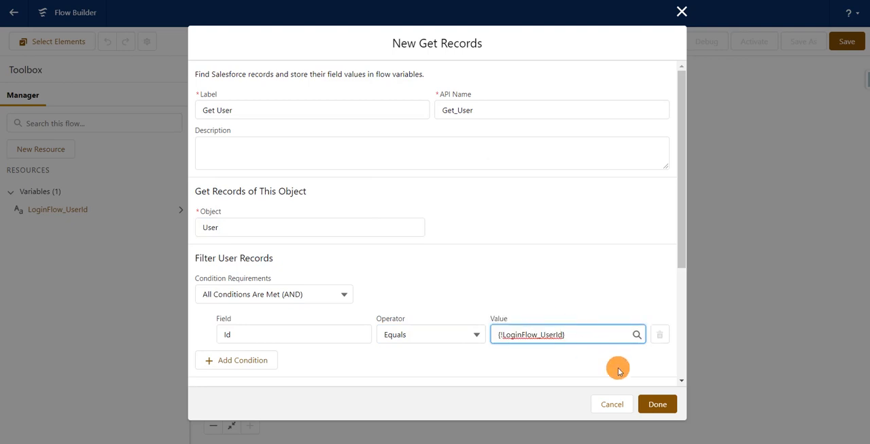
Choose which fields to store for the first User record, add the Name field, and save the Get Records element.
{"action": "scroll", "coordinate": [303, 333], "scroll_direction": "down", "scroll_amount": 5}
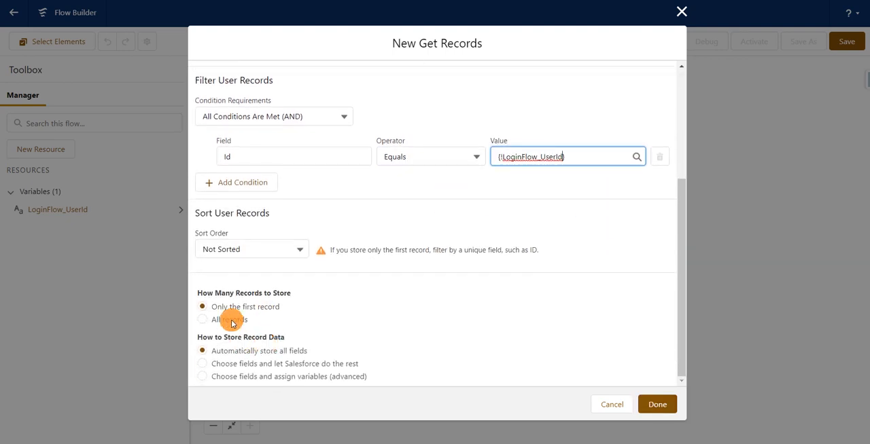
{"action": "left_click", "coordinate": [243, 364]}
{"action": "scroll", "coordinate": [265, 357], "scroll_direction": "down", "scroll_amount": 2}
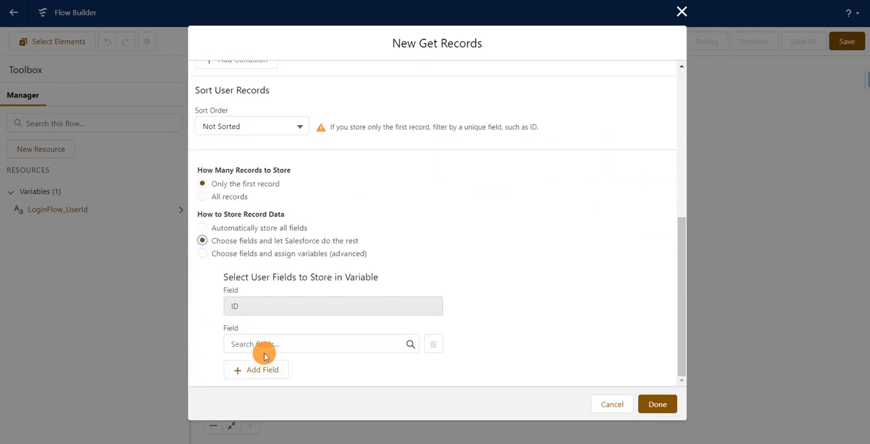
{"action": "left_click", "coordinate": [265, 356]}
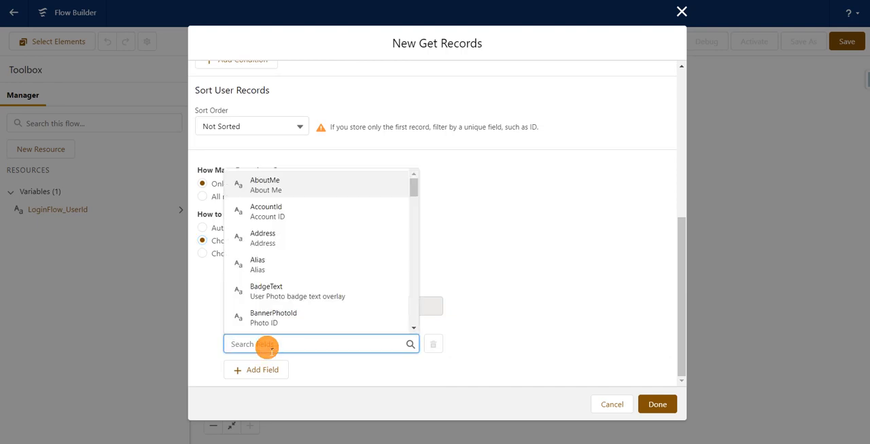
{"action": "type", "text": "Name"}
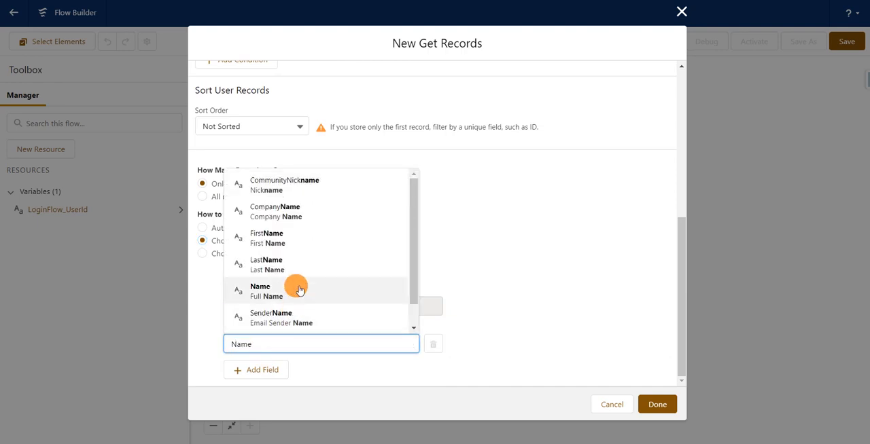
{"action": "left_click", "coordinate": [300, 289]}
{"action": "left_click", "coordinate": [655, 405]}
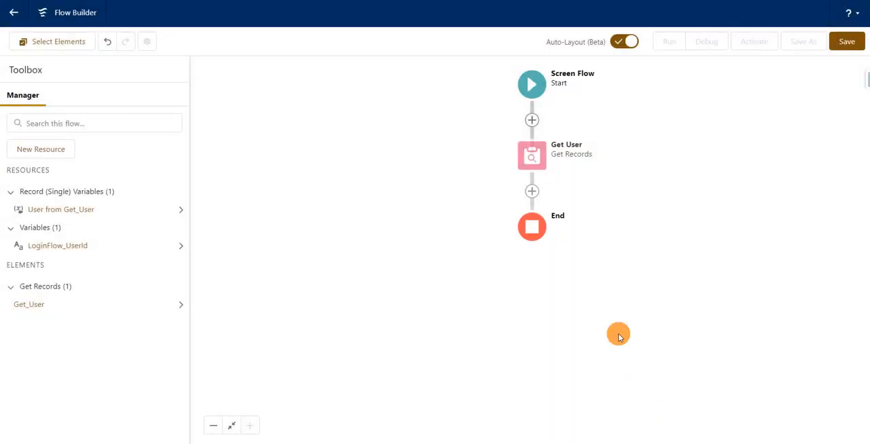
Add a Screen element after Get User and label it "Display Welcome Message".
{"action": "left_click", "coordinate": [531, 191]}
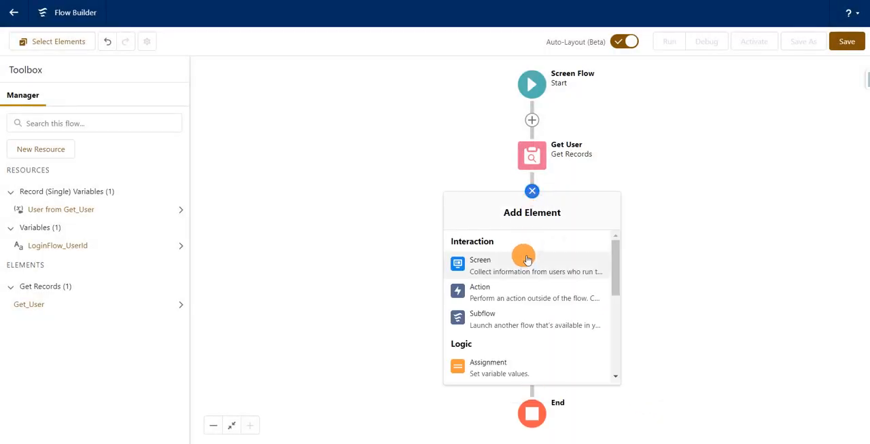
{"action": "left_click", "coordinate": [526, 260]}
{"action": "left_click", "coordinate": [623, 156]}
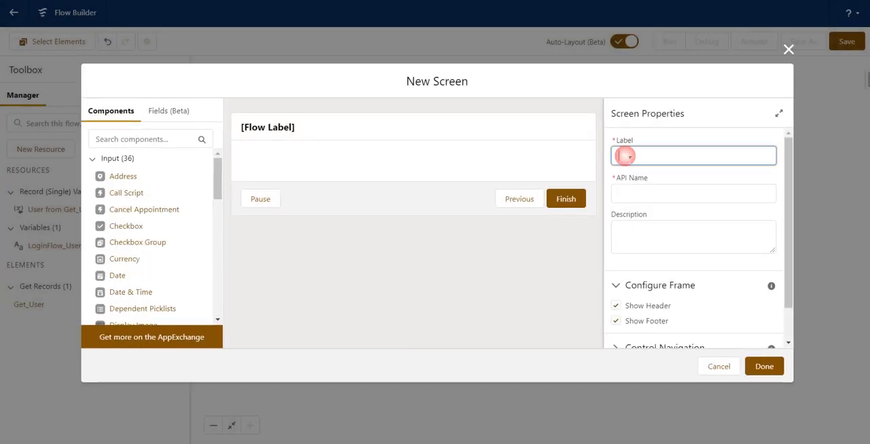
{"action": "type", "text": "Display Welcome"}
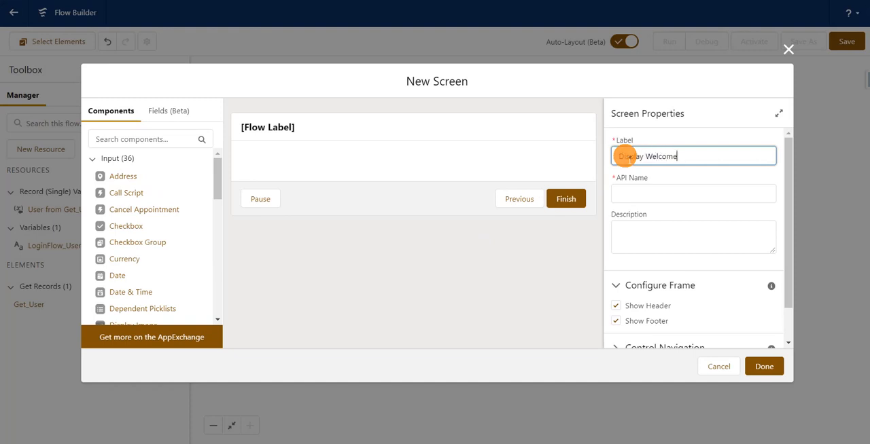
{"action": "type", "text": " Message"}
{"action": "left_click", "coordinate": [658, 136]}
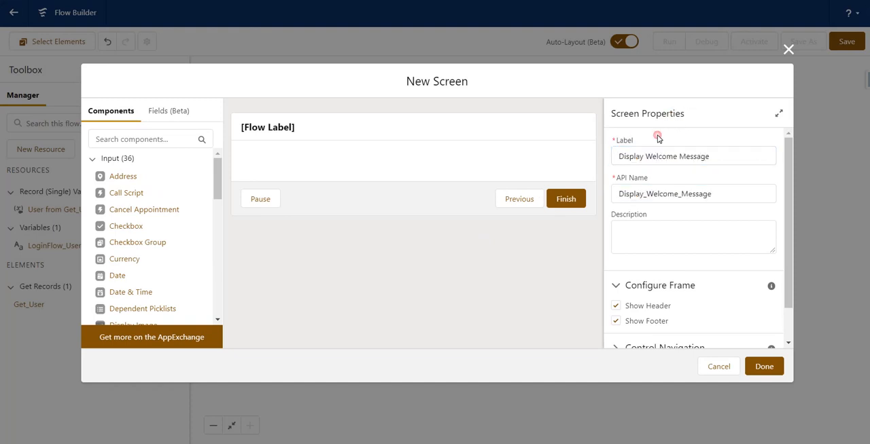
Place a Display Text component on the screen and give it the API name ShowWelcomeMsg.
{"action": "scroll", "coordinate": [161, 284], "scroll_direction": "down", "scroll_amount": 10}
{"action": "left_click_drag", "start_coordinate": [128, 301], "coordinate": [286, 163]}
{"action": "left_click", "coordinate": [629, 156]}
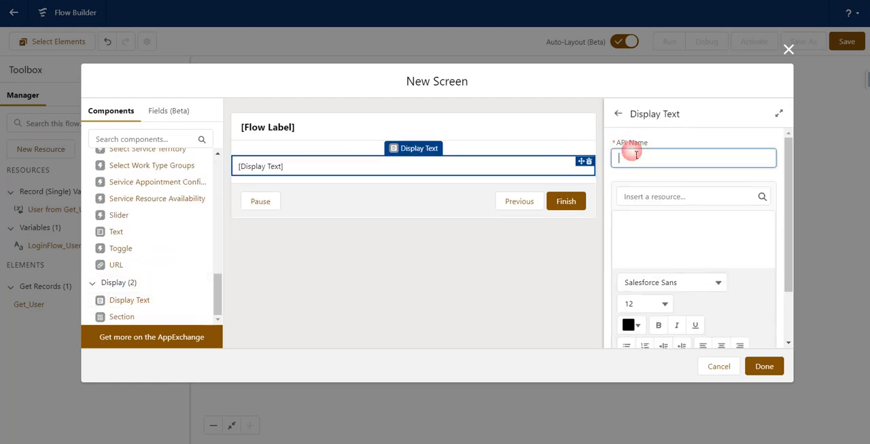
{"action": "type", "text": "WelcomeMs"}
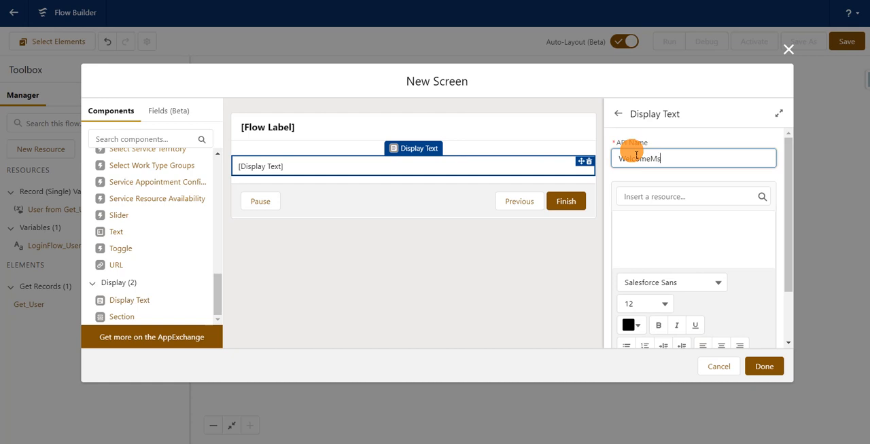
{"action": "type", "text": "g"}
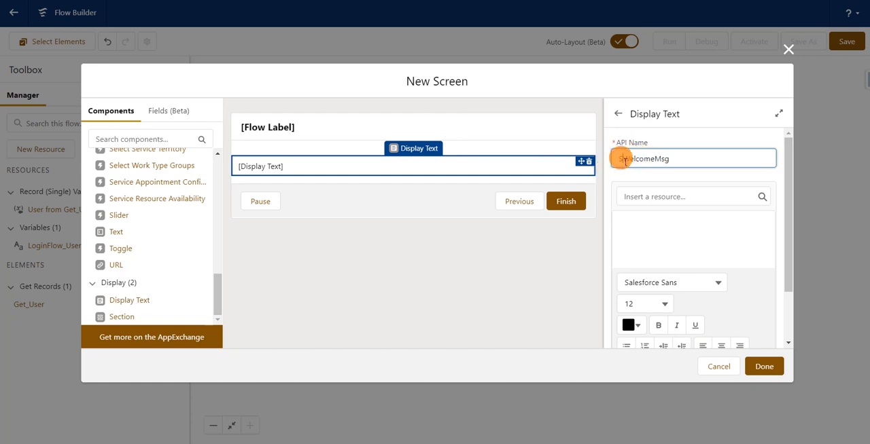
Set the display text to "Welcome Back, {!Get_User.Name}" using the retrieved user's Name field, and finish the screen.
{"action": "left_click", "coordinate": [642, 227]}
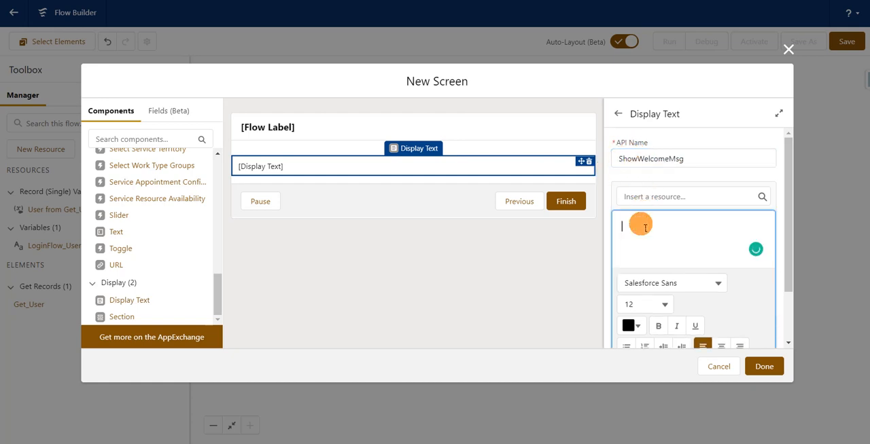
{"action": "type", "text": "Welcome Back,"}
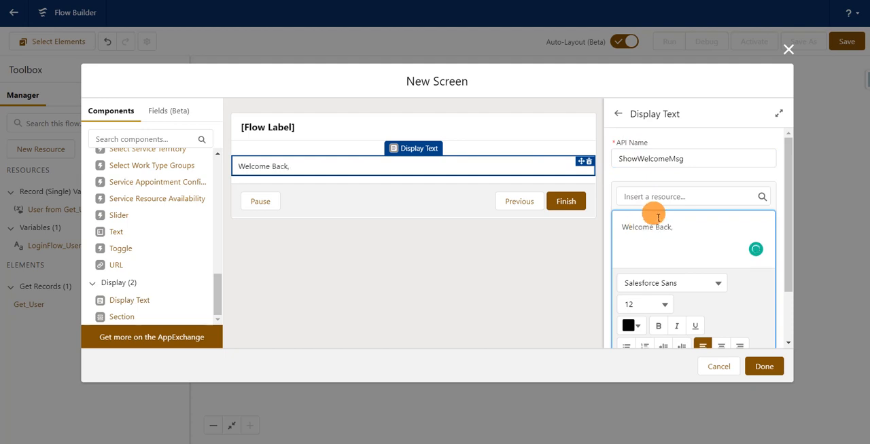
{"action": "left_click", "coordinate": [654, 198]}
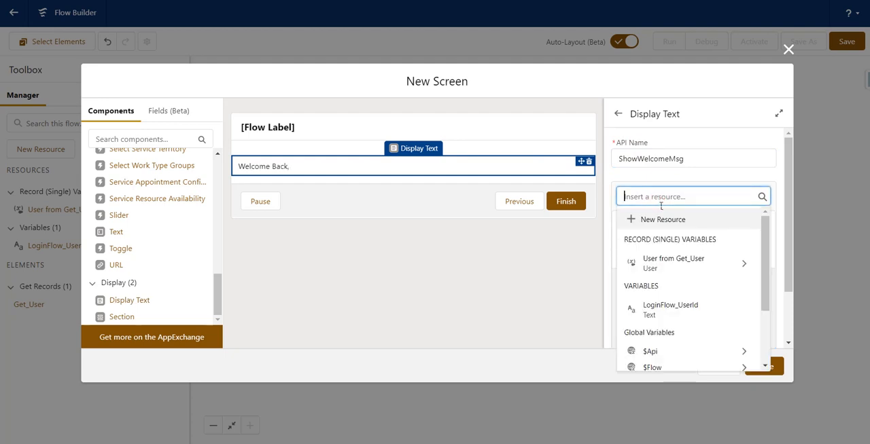
{"action": "left_click", "coordinate": [673, 263]}
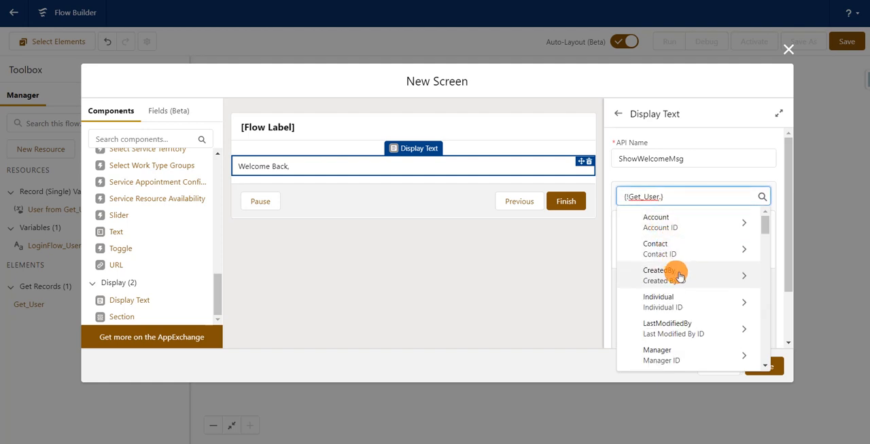
{"action": "scroll", "coordinate": [676, 279], "scroll_direction": "down", "scroll_amount": 3}
{"action": "type", "text": "Name"}
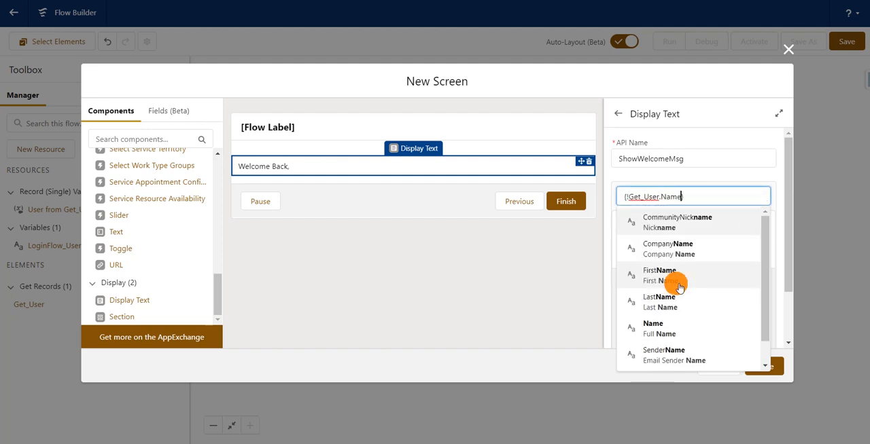
{"action": "left_click", "coordinate": [632, 329]}
{"action": "left_click", "coordinate": [761, 366]}
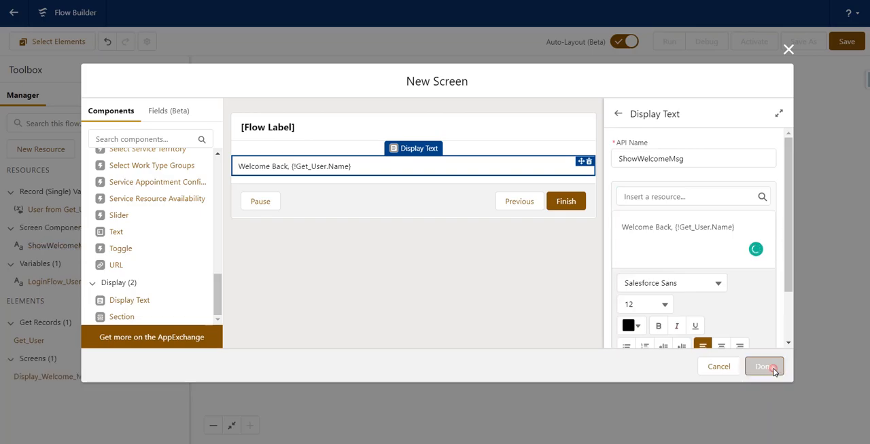
Save the flow with the label "Welcome Screen" and activate it.
{"action": "left_click", "coordinate": [850, 39]}
{"action": "left_click", "coordinate": [394, 195]}
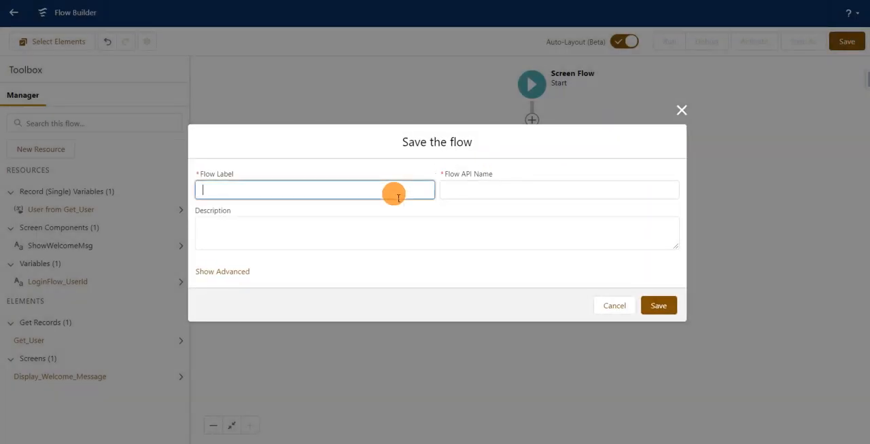
{"action": "left_click", "coordinate": [397, 197]}
{"action": "type", "text": "Welcome Screen"}
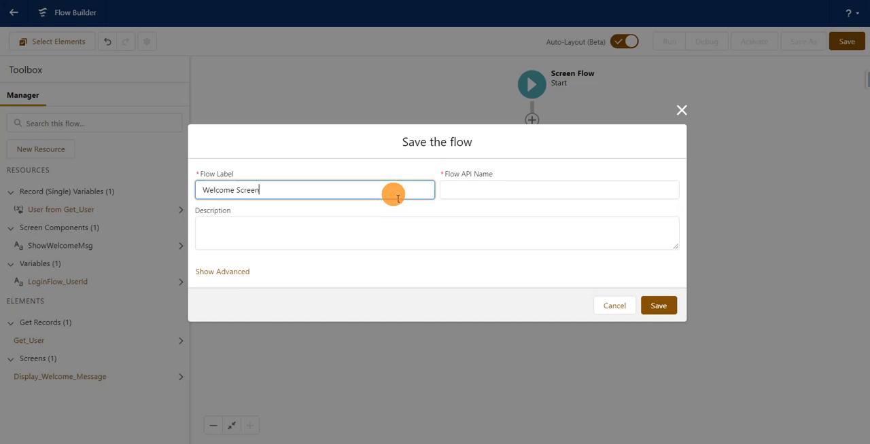
{"action": "left_click", "coordinate": [401, 169]}
{"action": "left_click", "coordinate": [658, 306]}
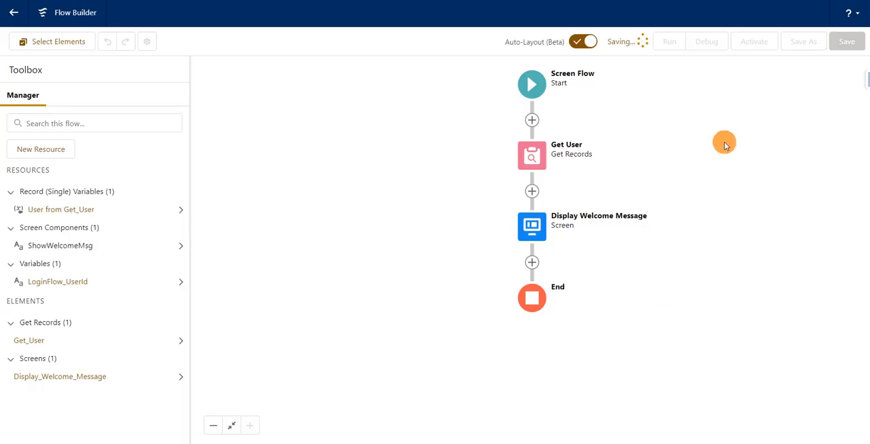
{"action": "left_click", "coordinate": [756, 43]}
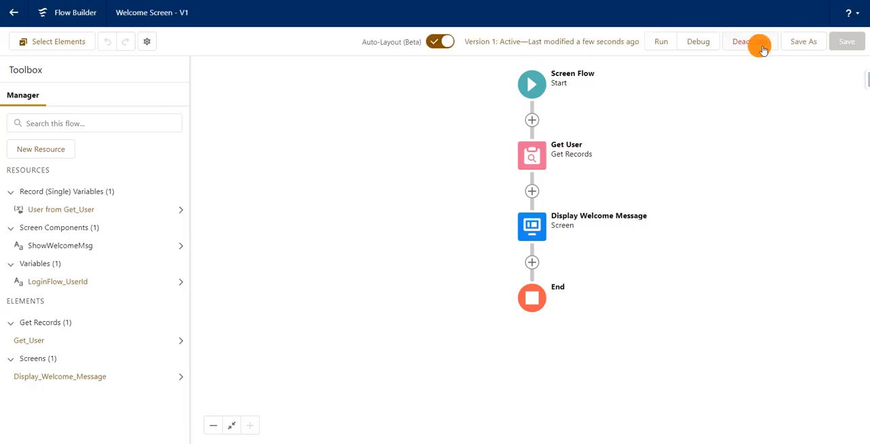
Leave the flow builder and find the Login Flows page in Setup by searching for "login".
{"action": "left_click", "coordinate": [16, 15]}
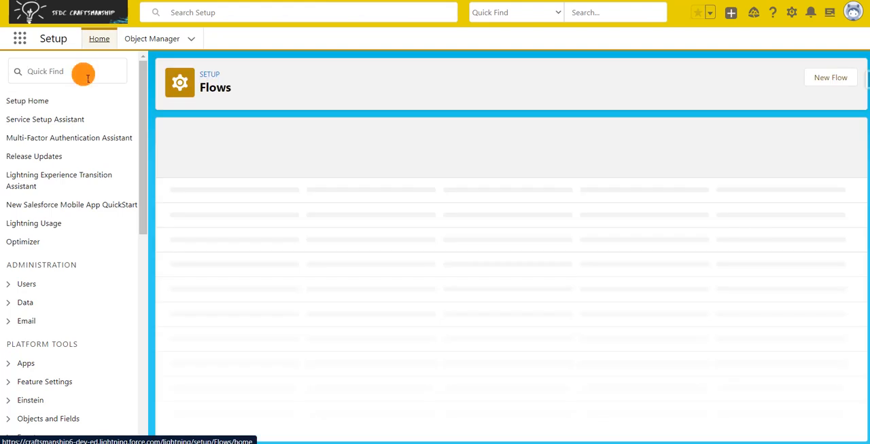
{"action": "left_click", "coordinate": [87, 77]}
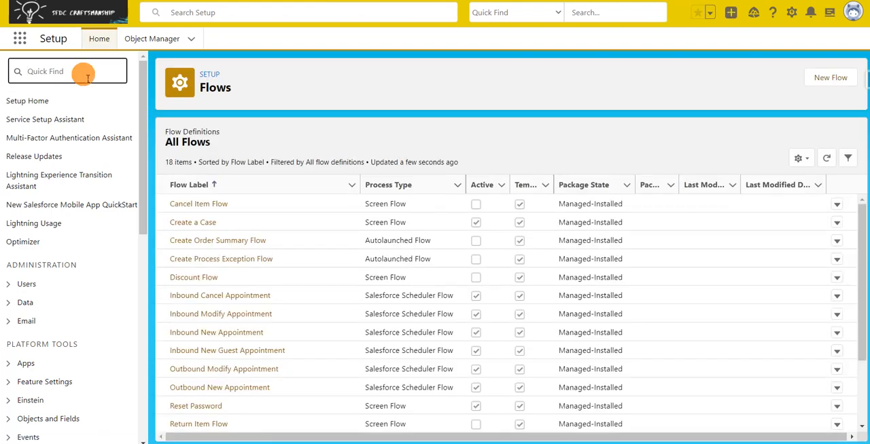
{"action": "type", "text": "login"}
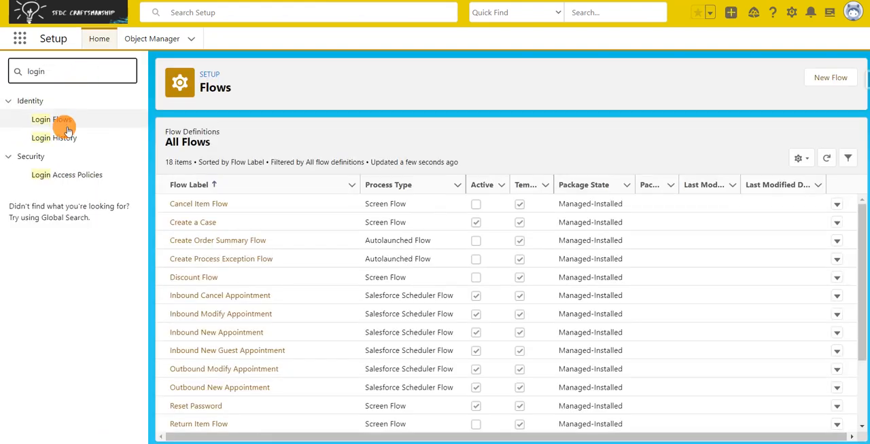
{"action": "left_click", "coordinate": [66, 123]}
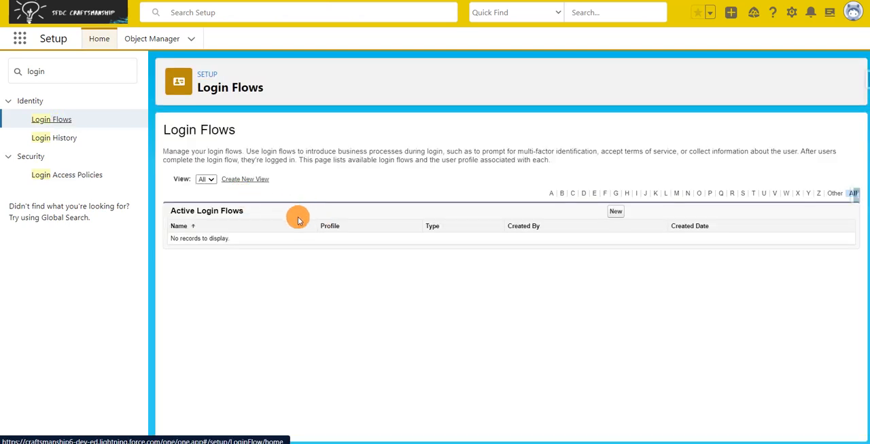
Start a new login flow of type Flow, name it "Welcome Screen", and link it to the Welcome_Screen flow.
{"action": "left_click", "coordinate": [615, 212]}
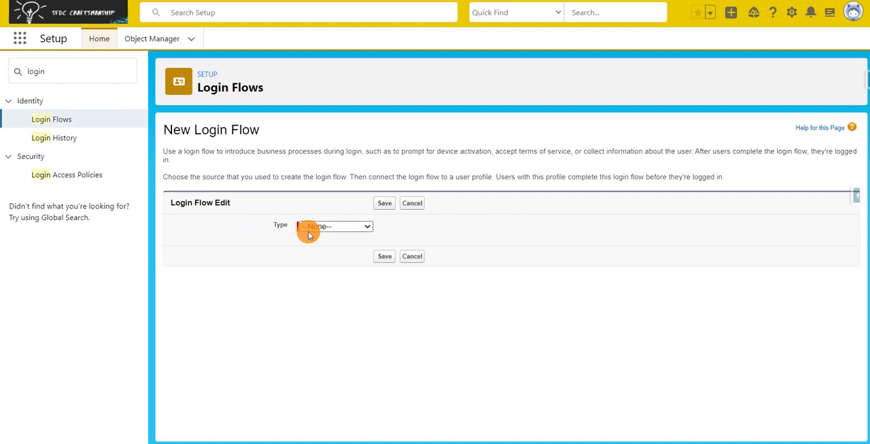
{"action": "left_click", "coordinate": [308, 231]}
{"action": "left_click", "coordinate": [346, 245]}
{"action": "left_click", "coordinate": [318, 241]}
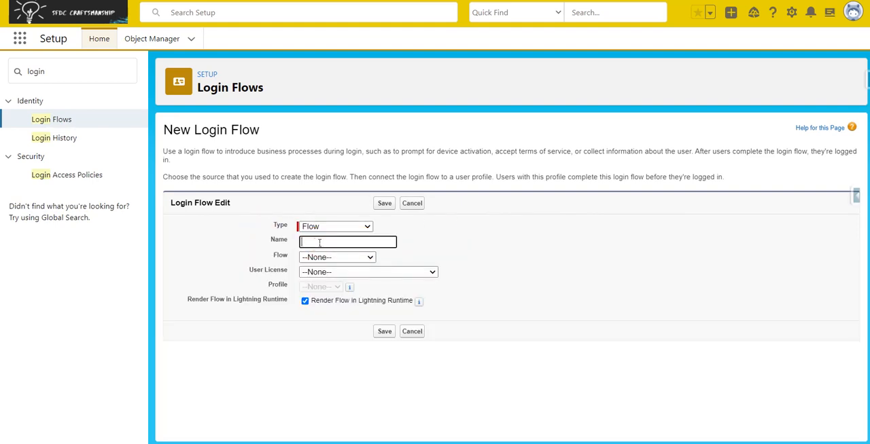
{"action": "left_click", "coordinate": [319, 242]}
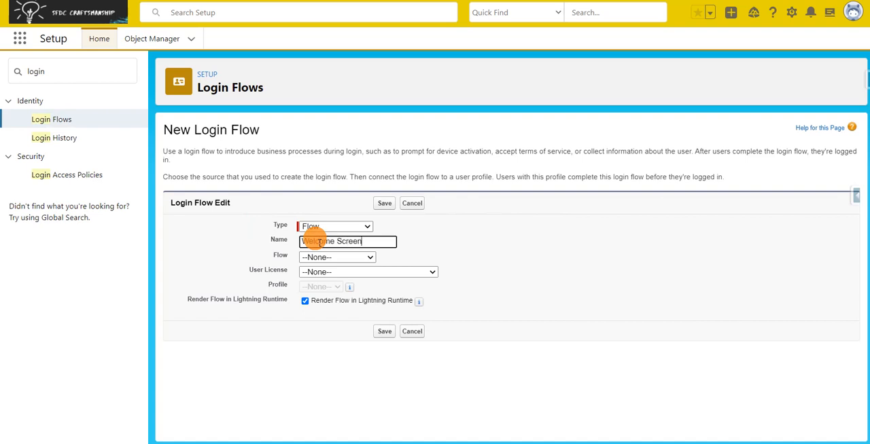
{"action": "type", "text": "Welcome Screen"}
{"action": "left_click", "coordinate": [317, 257]}
{"action": "left_click", "coordinate": [334, 288]}
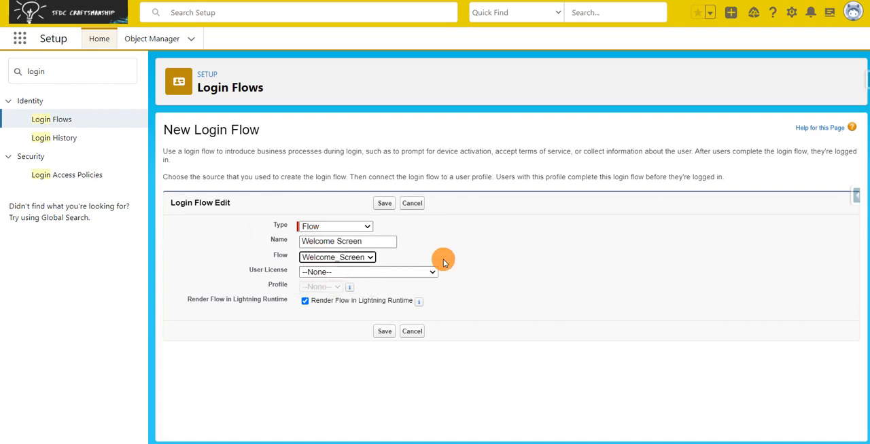
Assign the login flow to the Salesforce user license and the Custom Read Only profile, keep Lightning Runtime rendering enabled, and save it.
{"action": "left_click", "coordinate": [405, 280]}
{"action": "scroll", "coordinate": [395, 251], "scroll_direction": "down", "scroll_amount": 5}
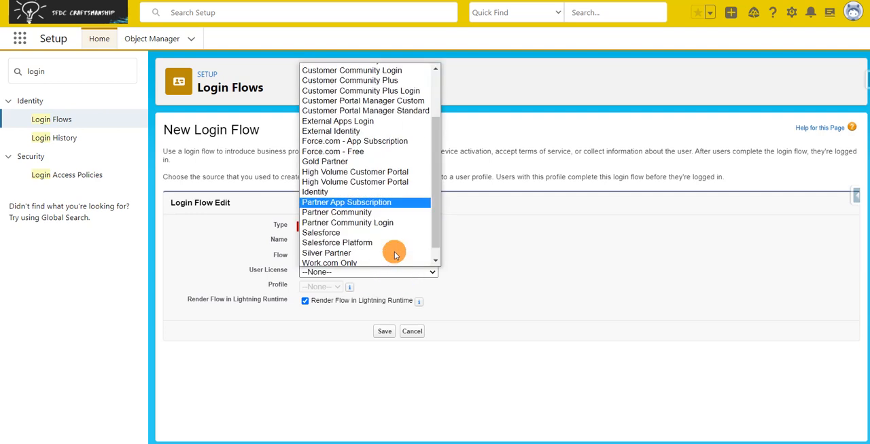
{"action": "left_click", "coordinate": [359, 225]}
{"action": "left_click", "coordinate": [342, 287]}
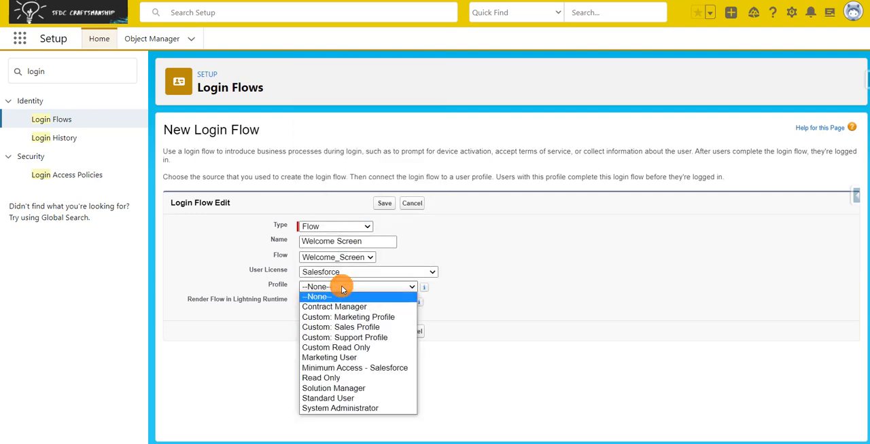
{"action": "left_click", "coordinate": [343, 348]}
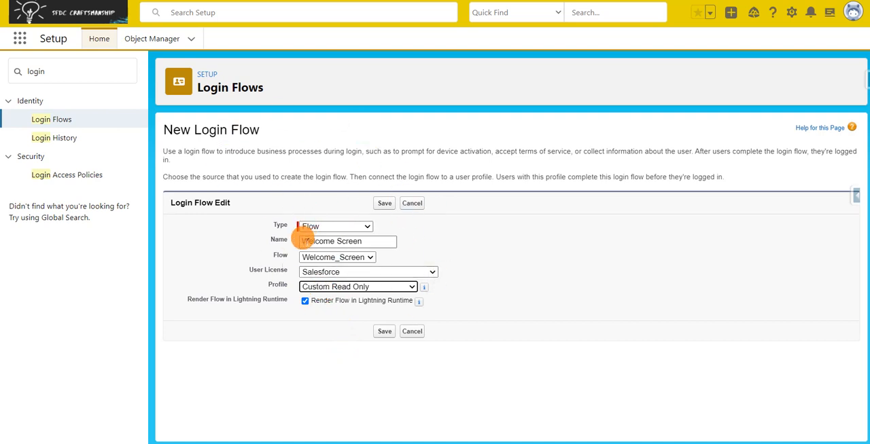
{"action": "left_click_drag", "start_coordinate": [301, 241], "coordinate": [361, 242]}
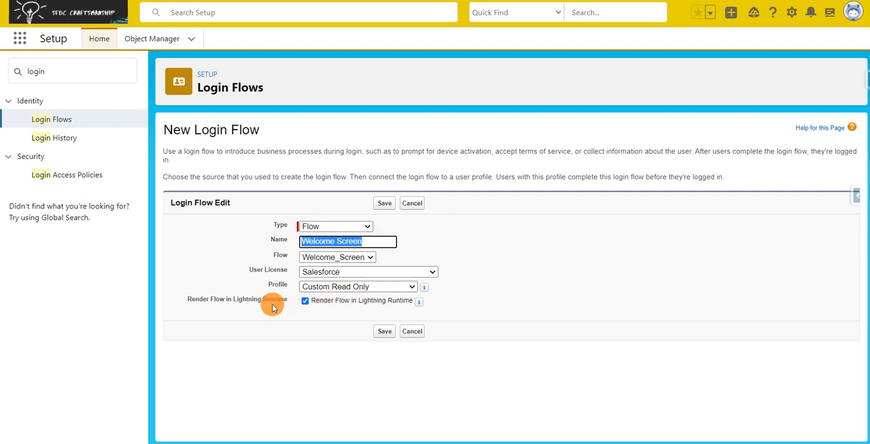
{"action": "left_click", "coordinate": [313, 306]}
{"action": "mouse_move", "coordinate": [421, 305]}
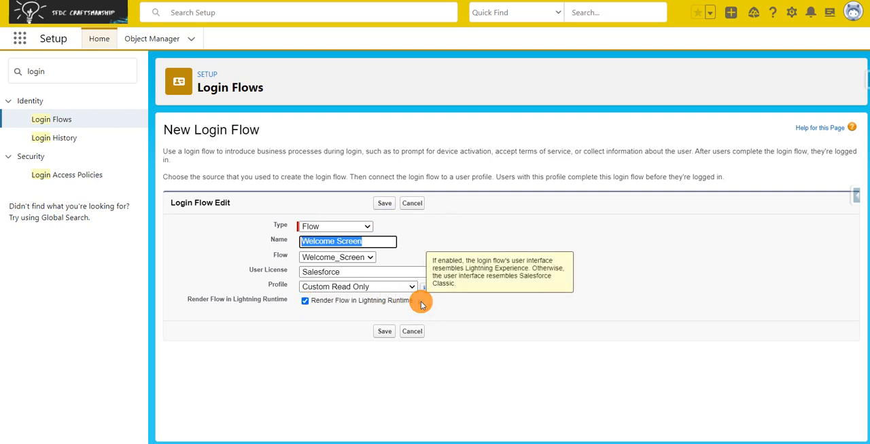
{"action": "left_click", "coordinate": [382, 333]}
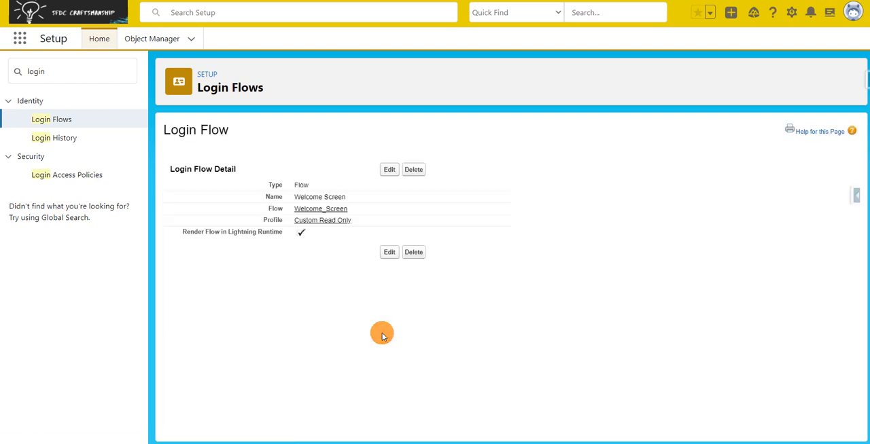
Search Setup for "user" and open the Users page to examine which profiles the users have.
{"action": "left_click_drag", "start_coordinate": [337, 221], "coordinate": [352, 231]}
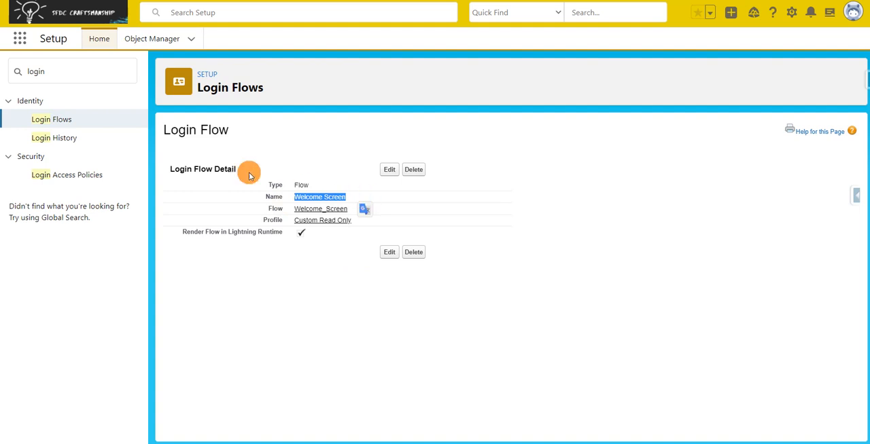
{"action": "left_click", "coordinate": [118, 70]}
{"action": "left_click", "coordinate": [117, 70]}
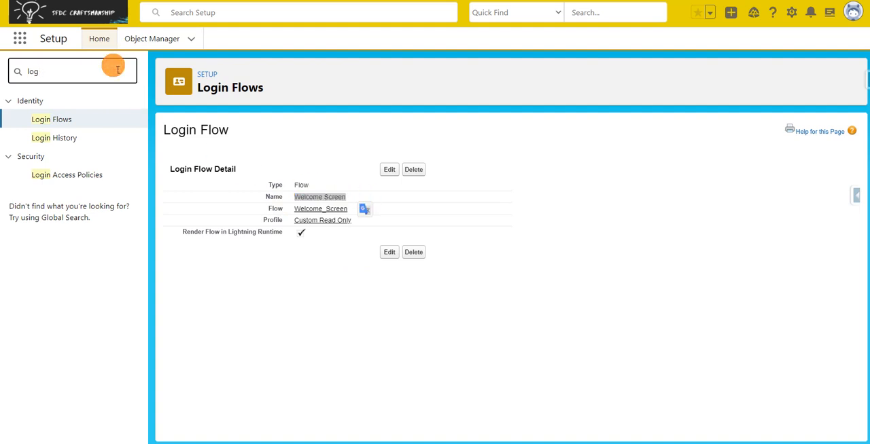
{"action": "type", "text": "user"}
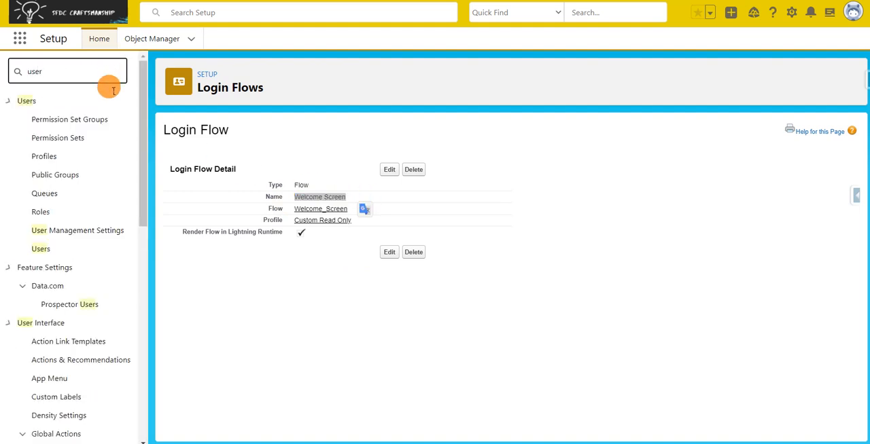
{"action": "left_click", "coordinate": [41, 251]}
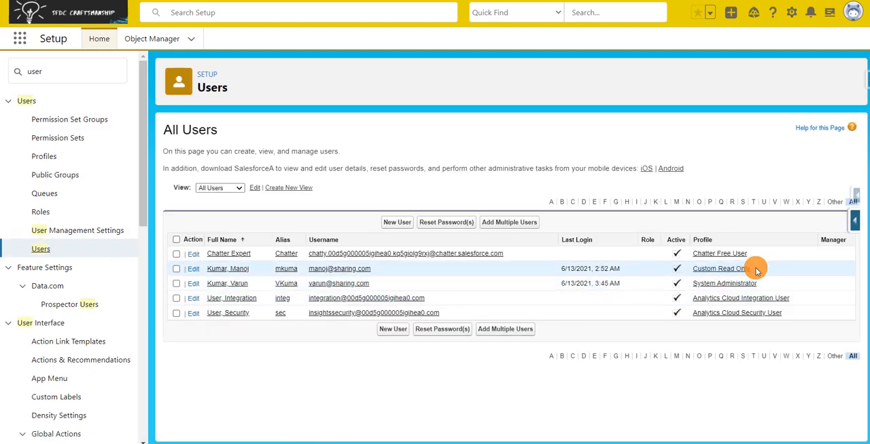
Copy the username of the Custom Read Only profile's user and enter it on the Salesforce login page without leading spaces.
{"action": "left_click_drag", "start_coordinate": [378, 272], "coordinate": [302, 272]}
{"action": "key", "text": "ctrl+c"}
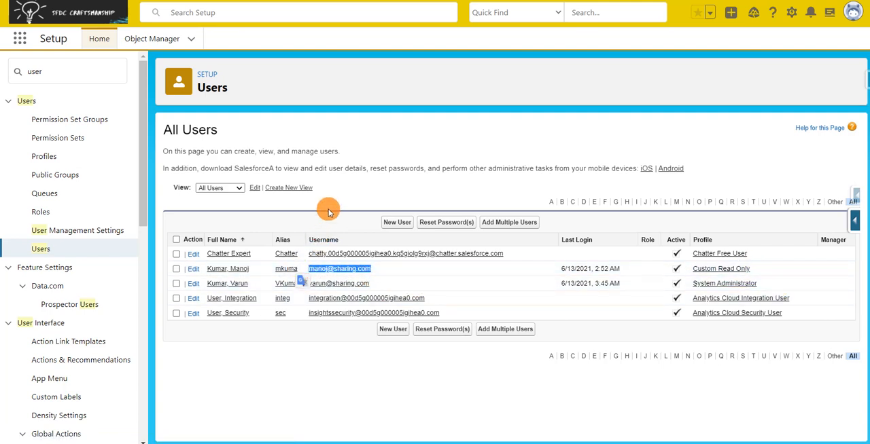
{"action": "left_click", "coordinate": [564, 0]}
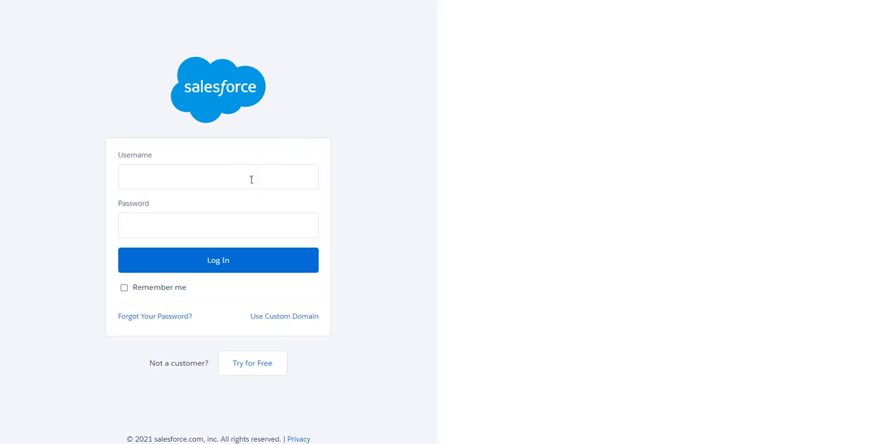
{"action": "left_click", "coordinate": [248, 176]}
{"action": "key", "text": "ctrl+v"}
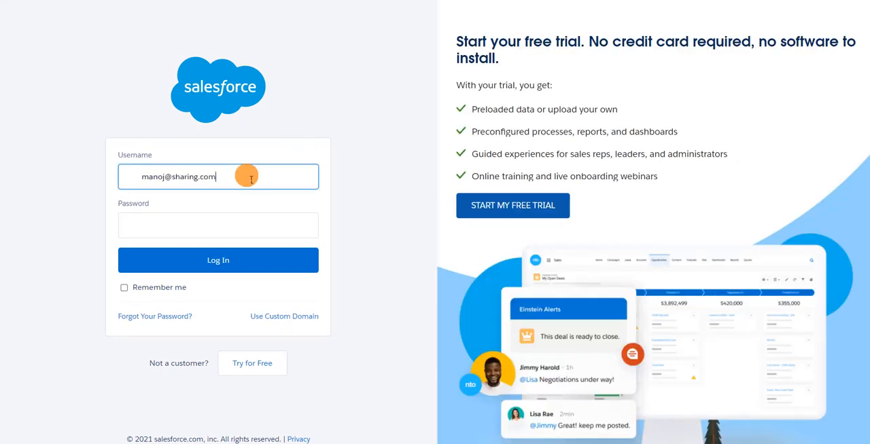
{"action": "left_click", "coordinate": [142, 181]}
{"action": "key", "text": "BackSpace"}
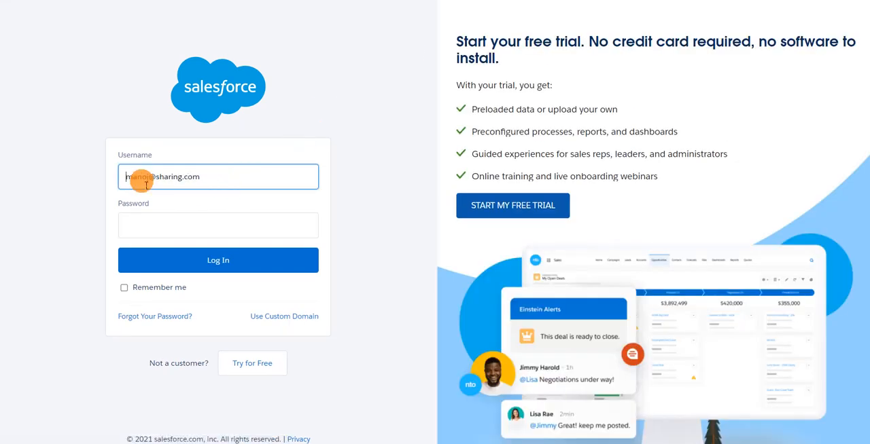
Enter the account password for this user and log in to Salesforce.
{"action": "left_click", "coordinate": [144, 221]}
{"action": "type", "text": "•••"}
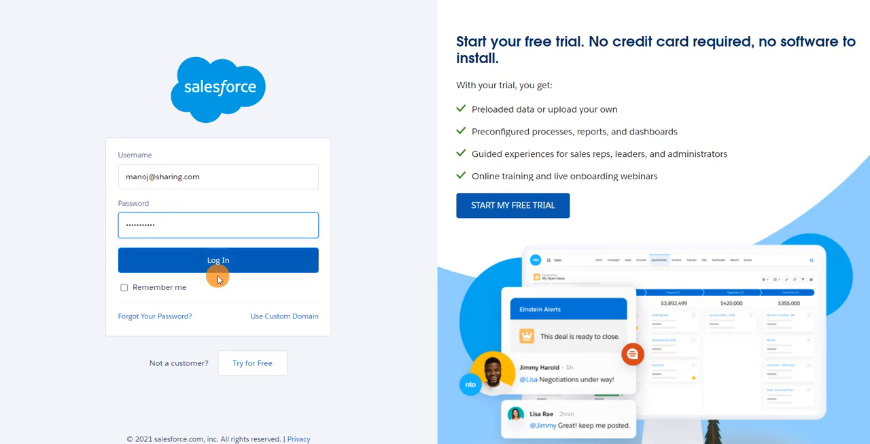
{"action": "left_click", "coordinate": [229, 267]}
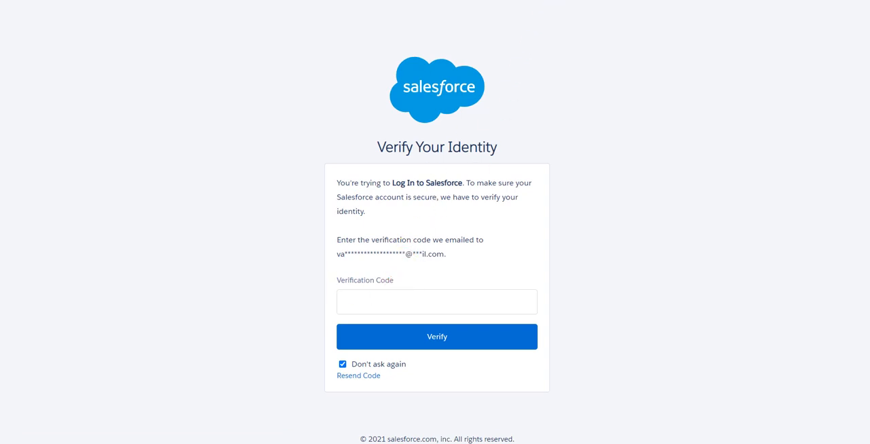
Verify the identity with the emailed verification code and finish the login flow's welcome screen.
{"action": "left_click", "coordinate": [437, 299]}
{"action": "left_click", "coordinate": [425, 338]}
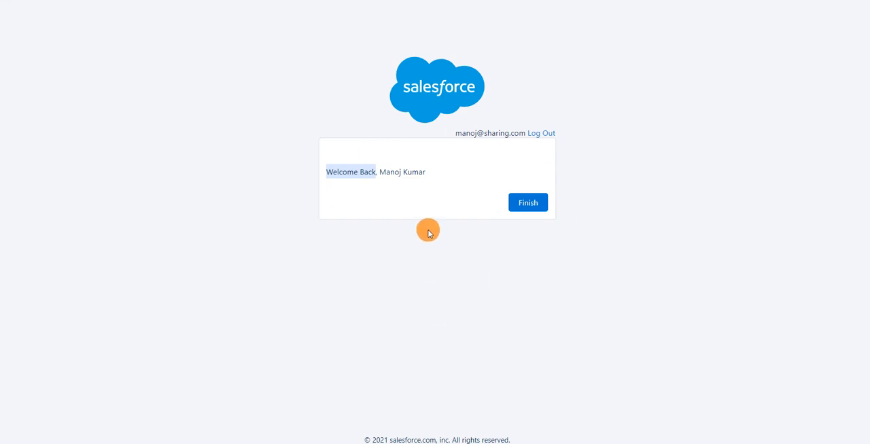
{"action": "left_click", "coordinate": [529, 206]}
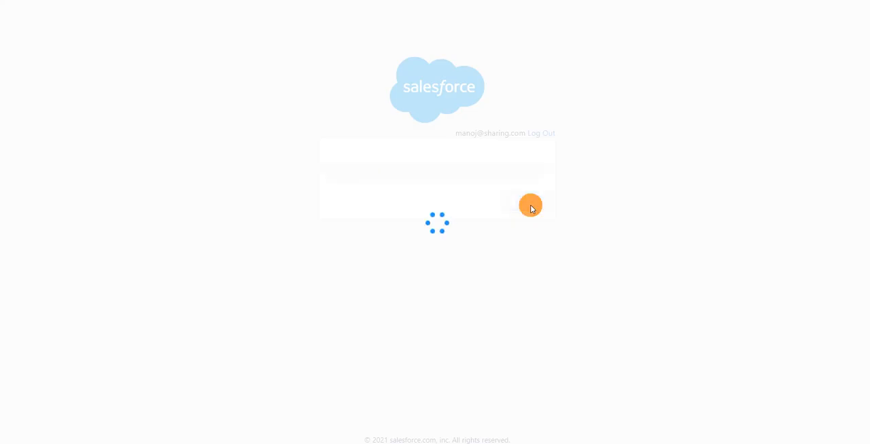